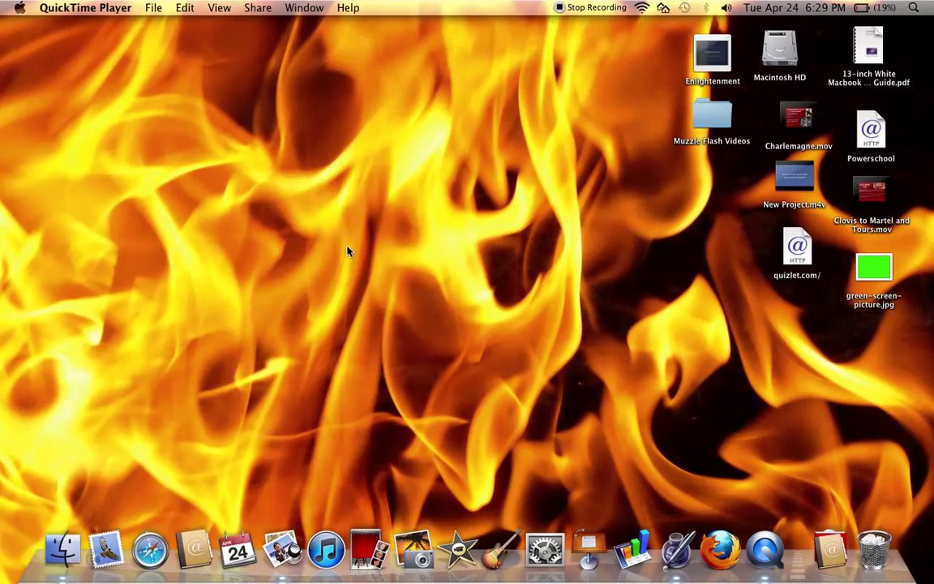
left_click(729, 558)
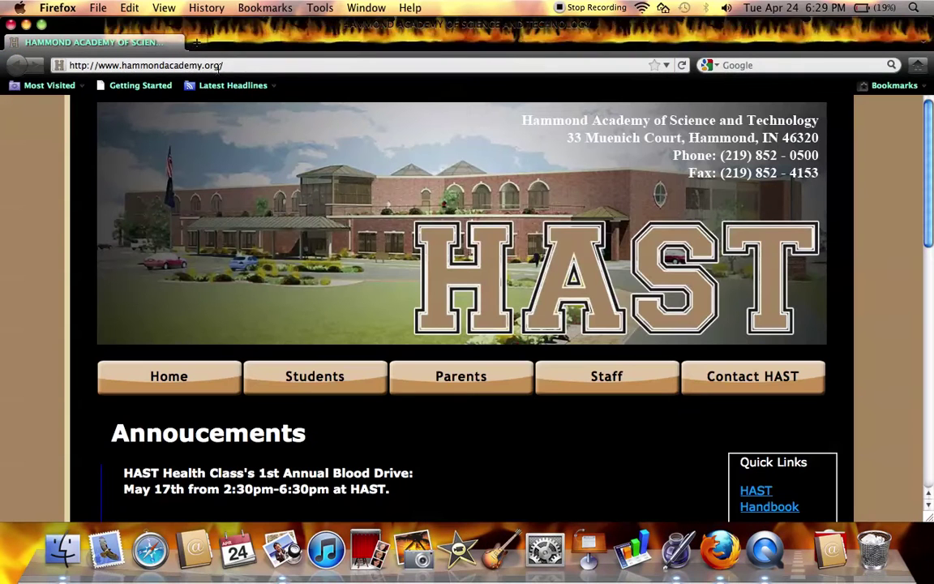
left_click(222, 64)
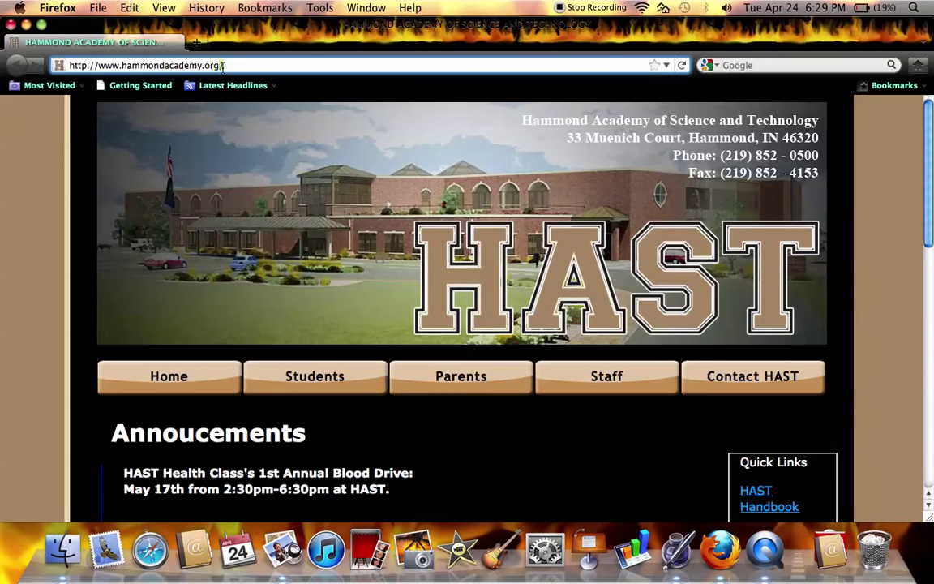
left_click(222, 65)
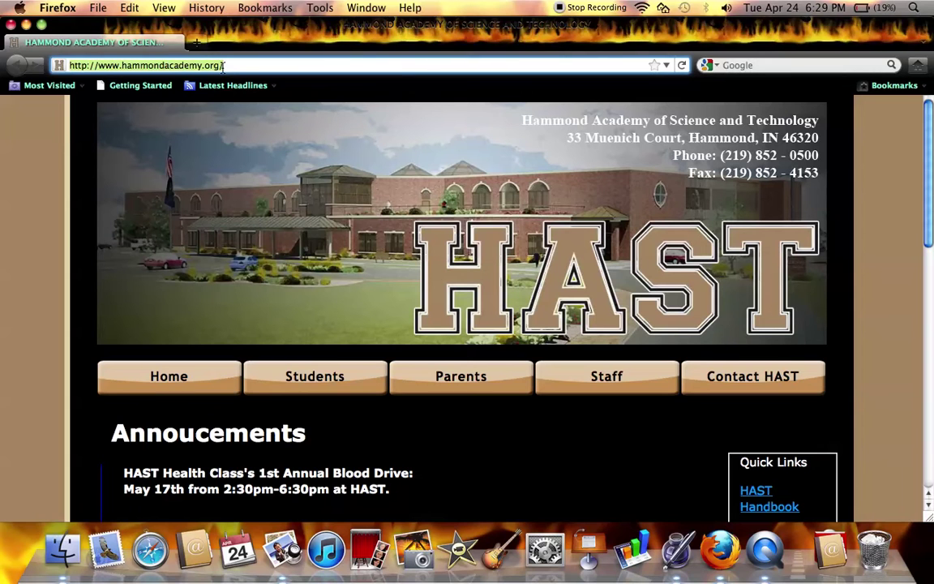
type("www.")
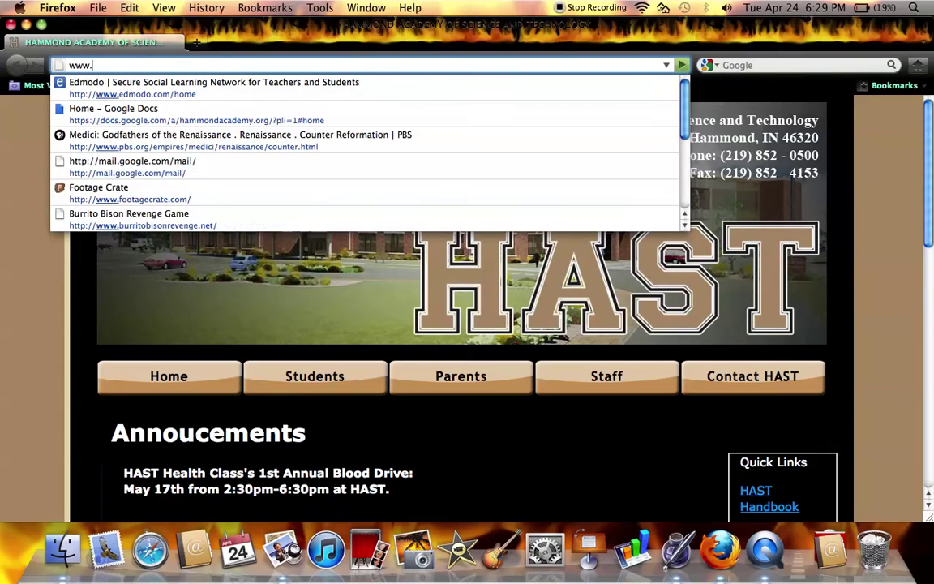
type("foot")
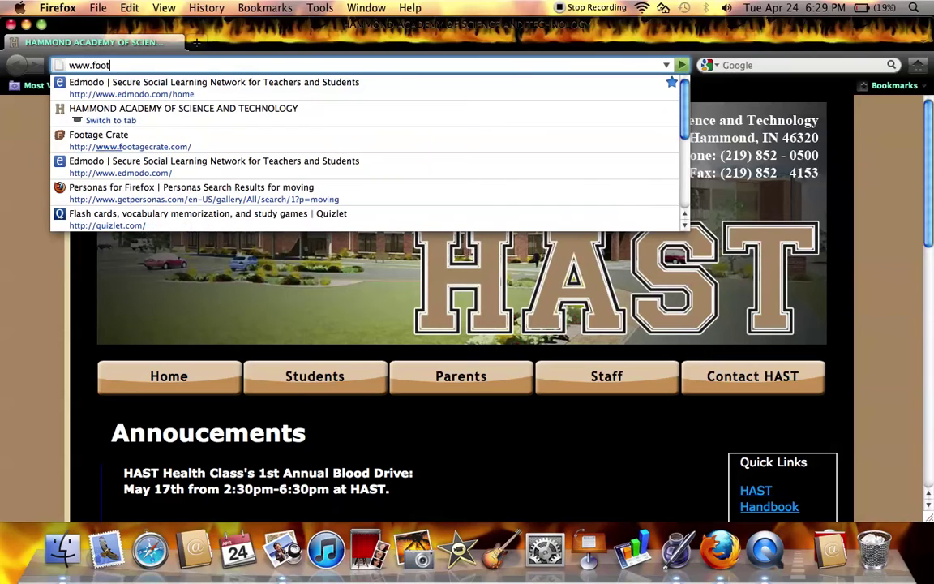
type("agec")
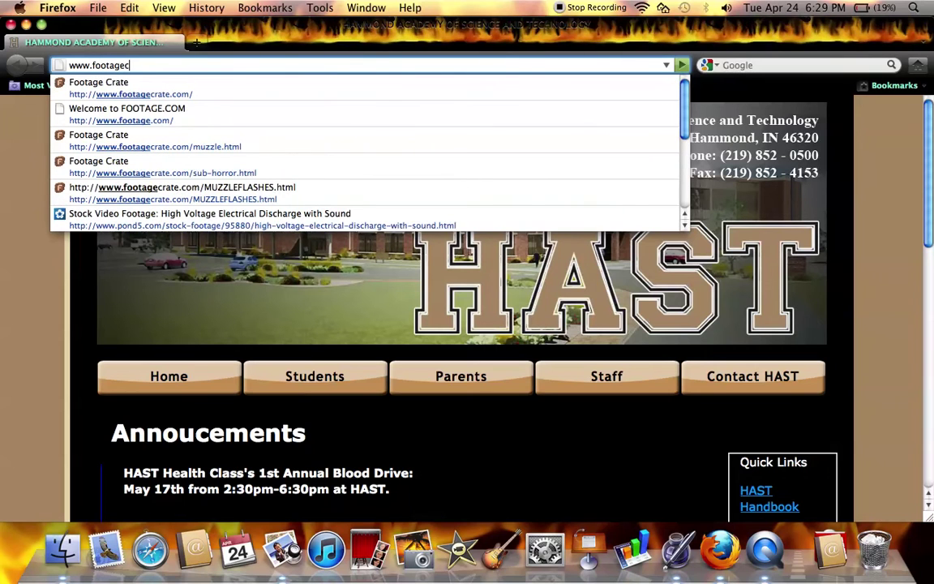
type("rate")
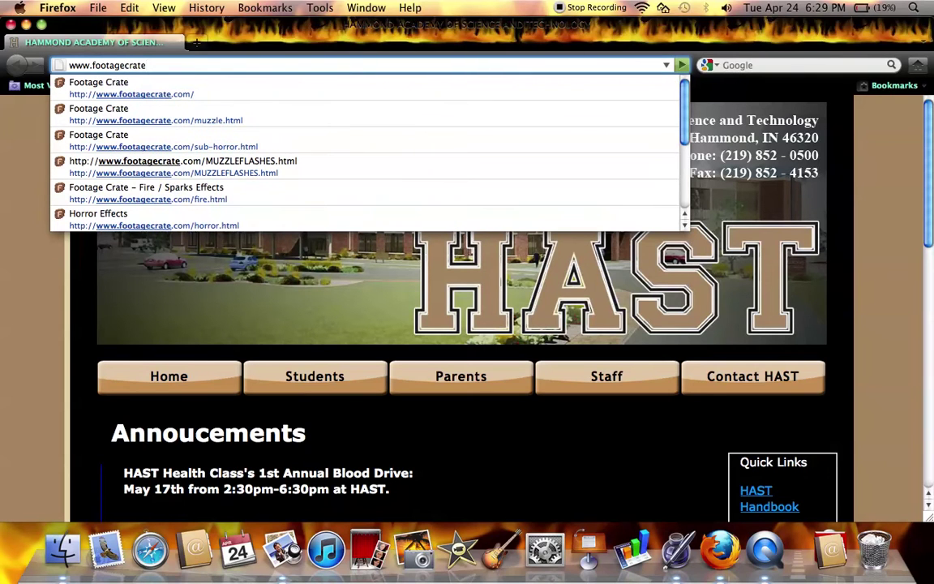
type(".com")
key("Return")
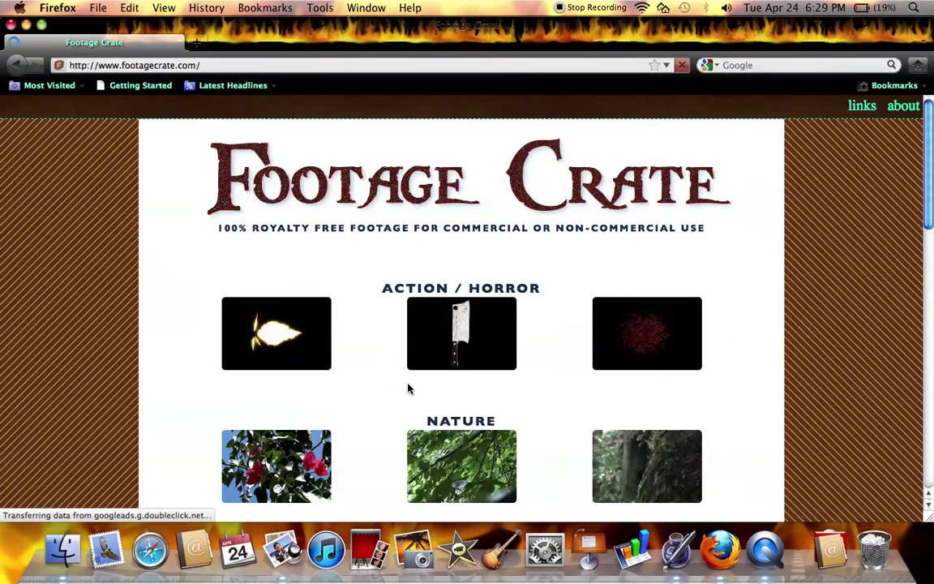
- Browse the Footage Crate homepage and open the Action / Horror category
scroll(372, 313, "down", 4)
scroll(371, 313, "up", 3)
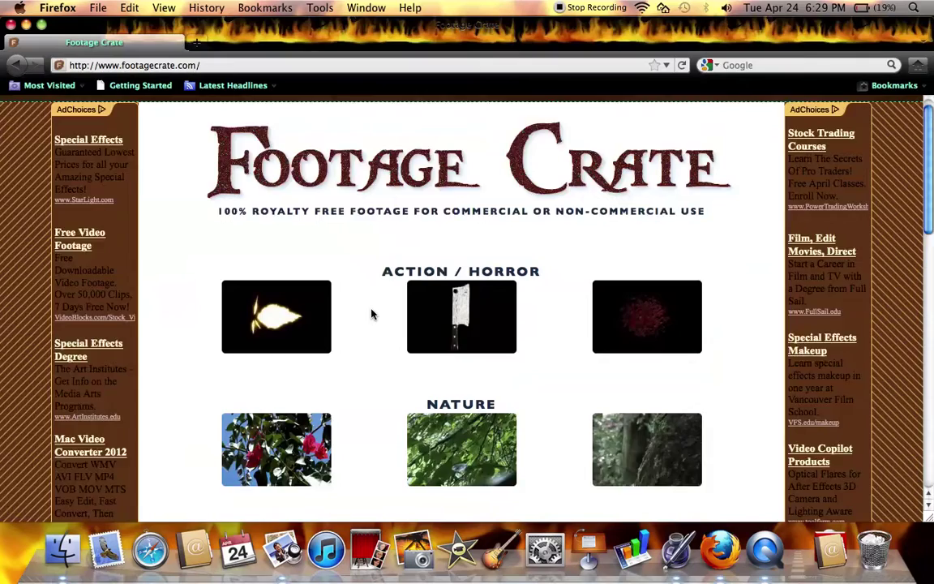
scroll(371, 313, "down", 4)
scroll(372, 313, "down", 5)
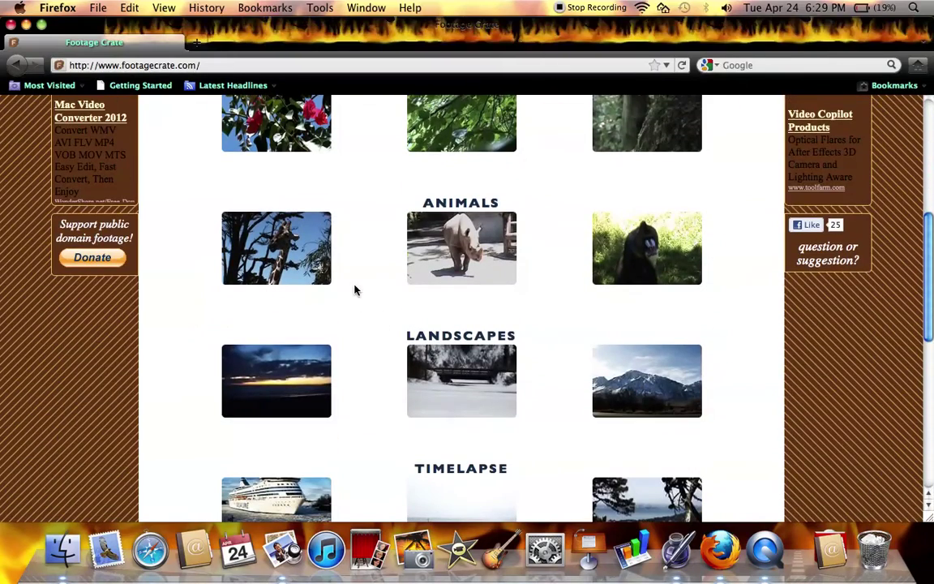
scroll(397, 439, "up", 10)
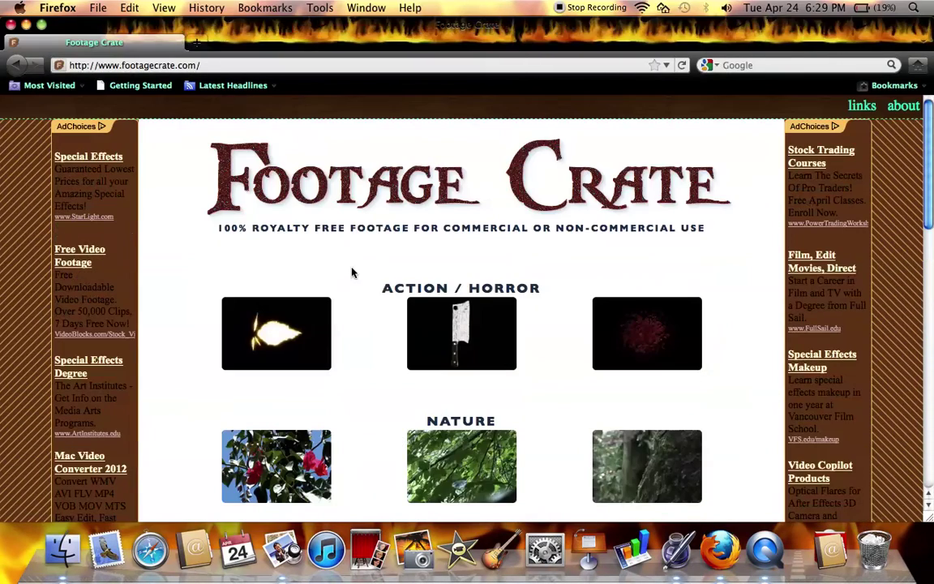
left_click(442, 291)
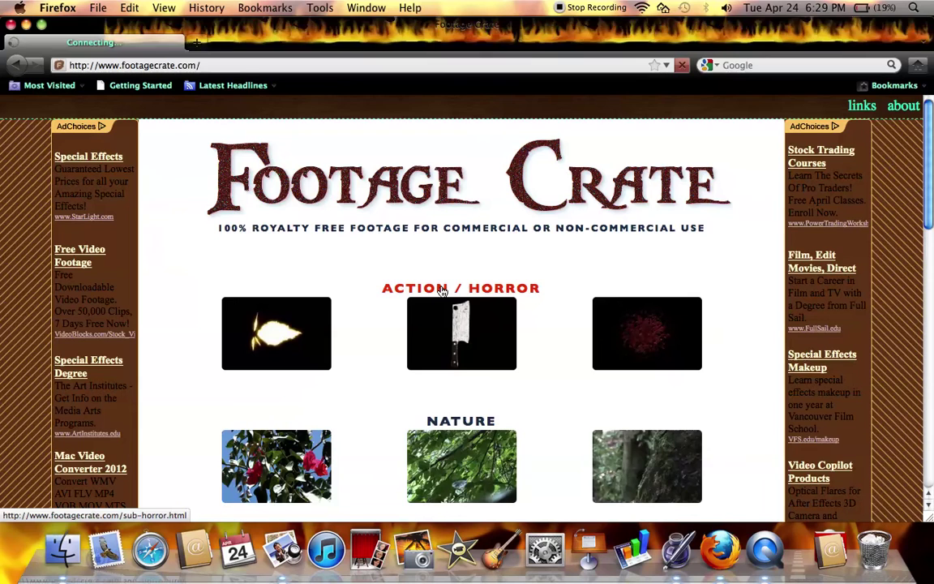
- Raise the volume and scroll through the Action / Horror listings, returning to the top
key("XF86AudioRaiseVolume")
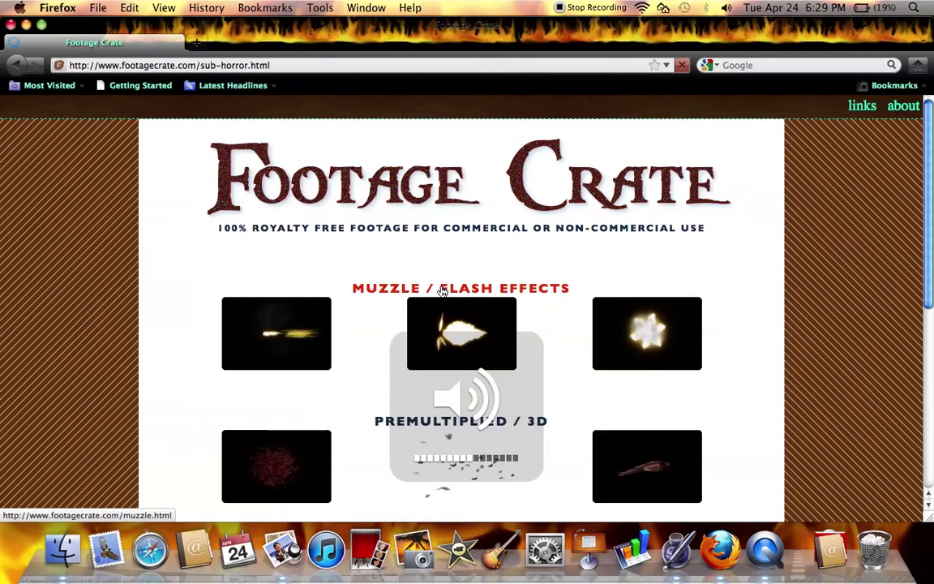
scroll(572, 281, "down", 2)
scroll(571, 280, "down", 2)
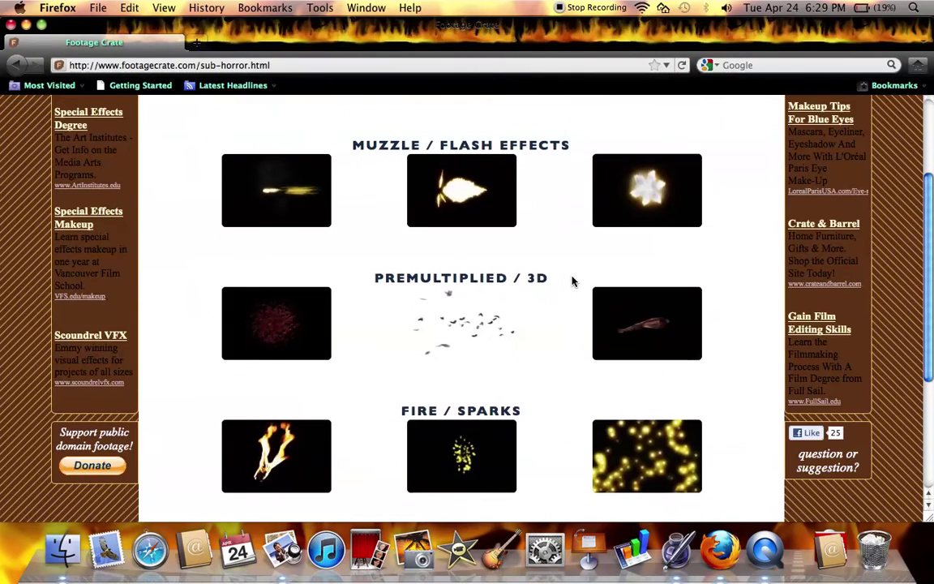
scroll(572, 280, "up", 1)
scroll(572, 281, "down", 1)
scroll(571, 280, "down", 2)
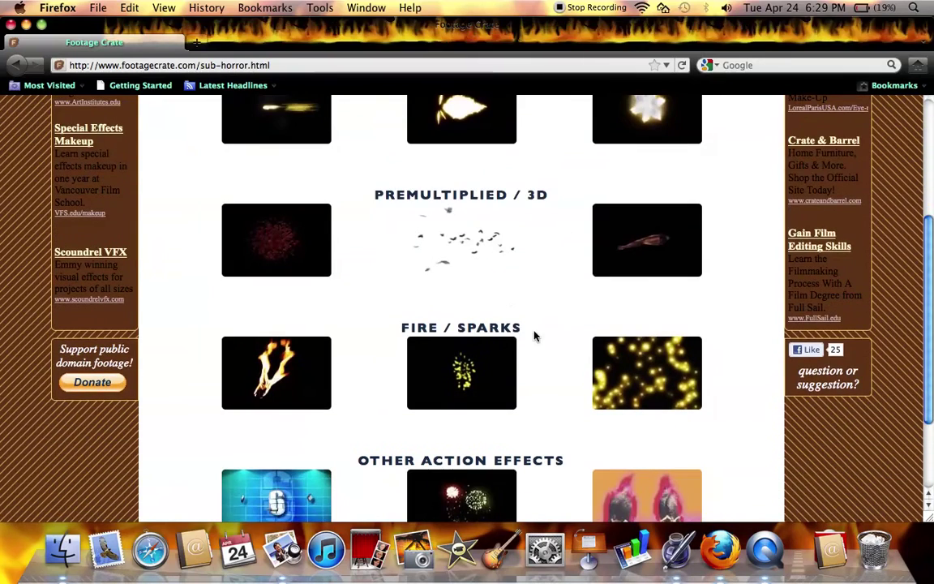
scroll(494, 377, "down", 3)
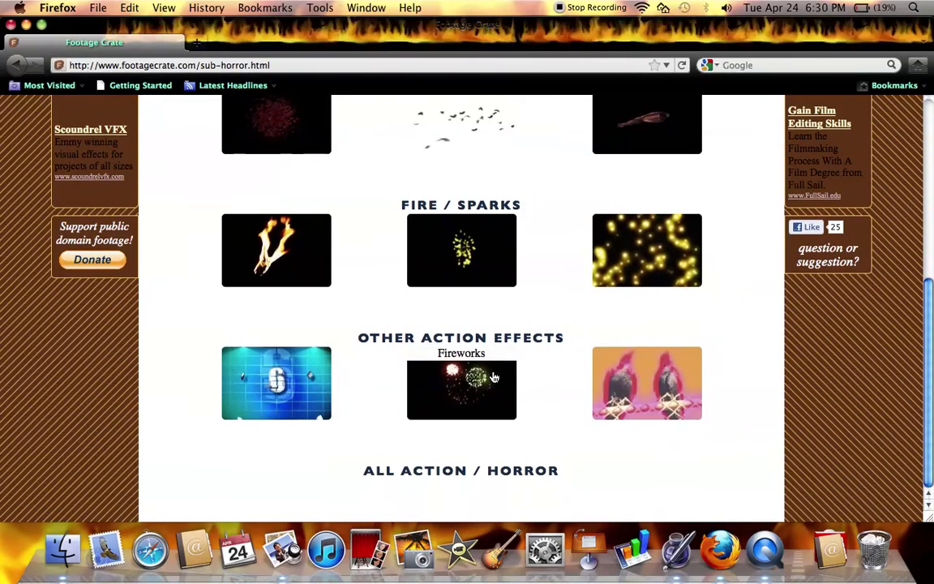
scroll(351, 401, "up", 1)
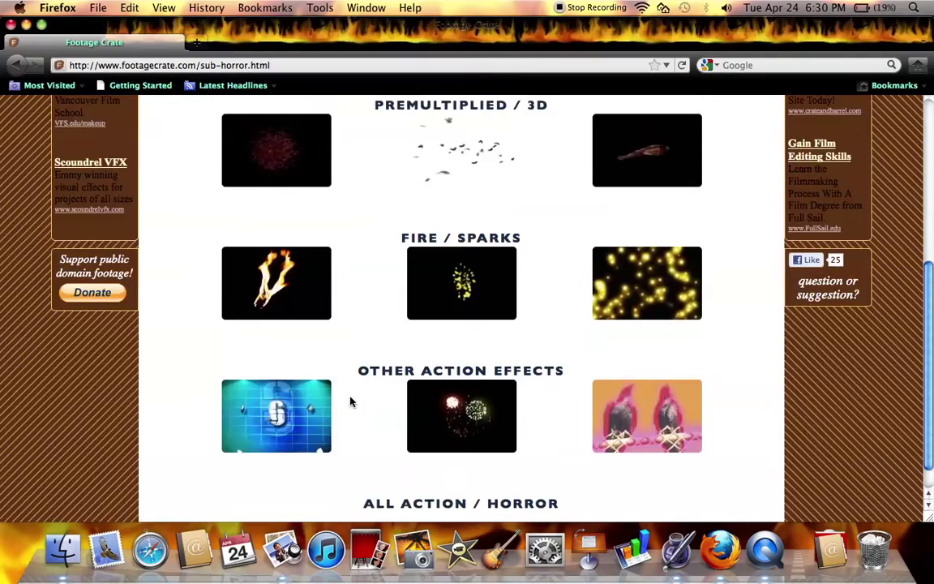
scroll(351, 401, "up", 8)
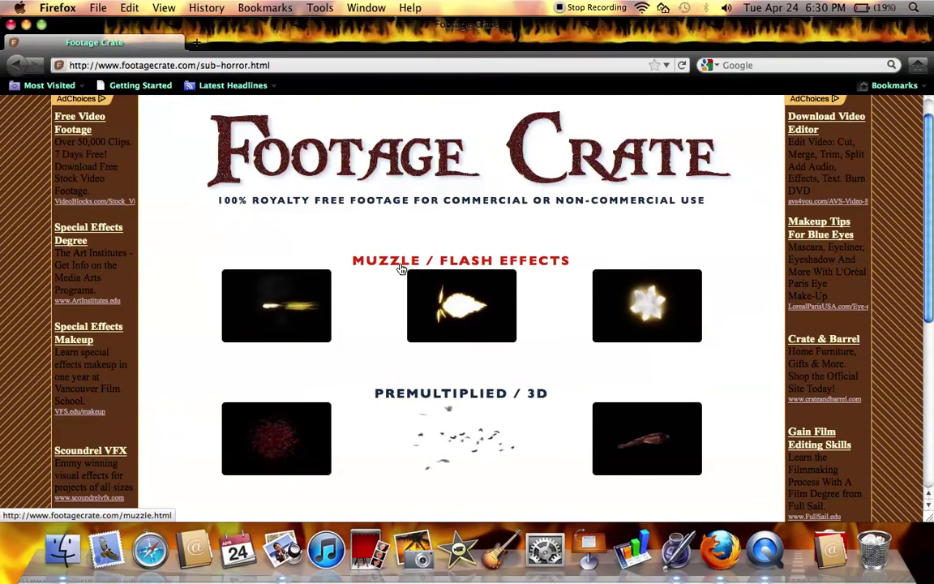
- Open the Muzzle / Flash Effects collection and look over its clips
left_click(403, 264)
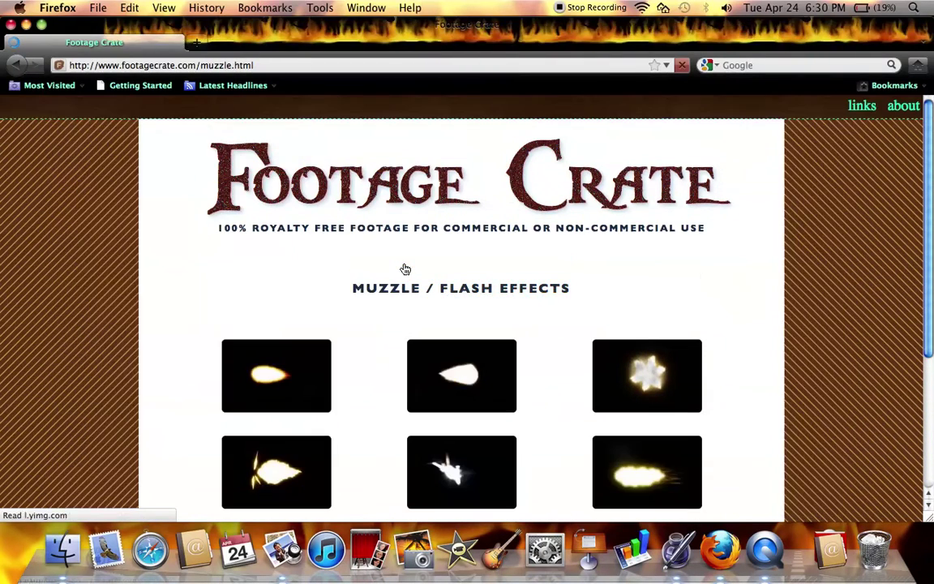
scroll(723, 251, "down", 5)
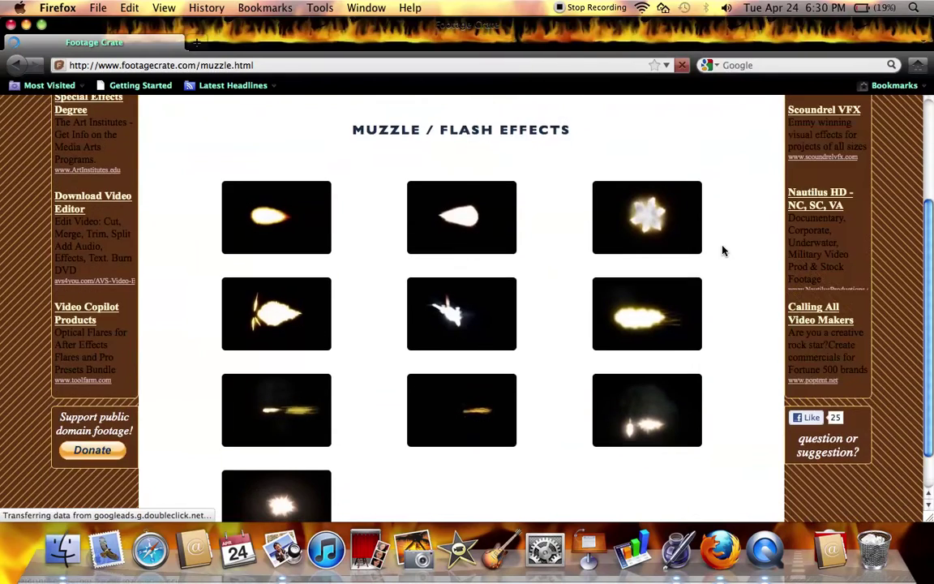
scroll(723, 251, "up", 1)
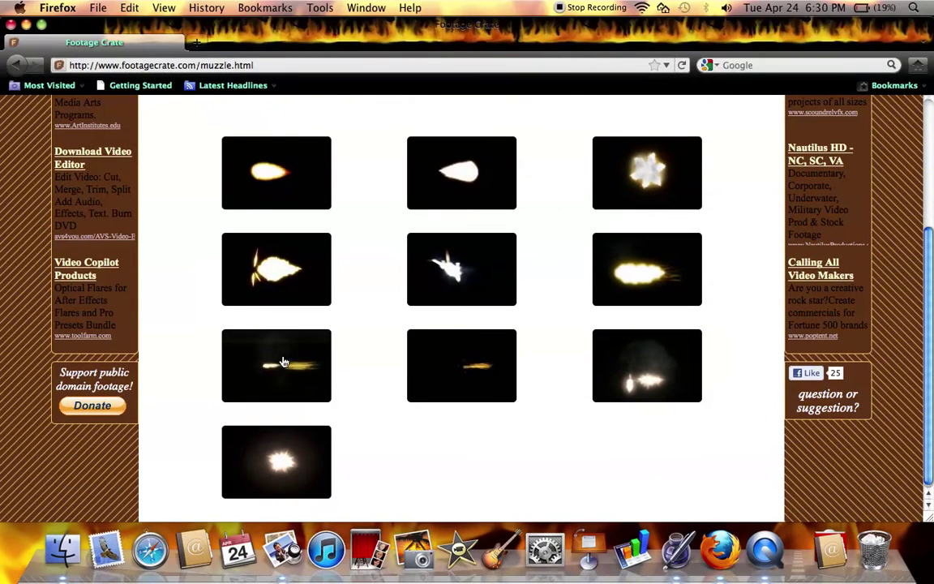
mouse_move(461, 314)
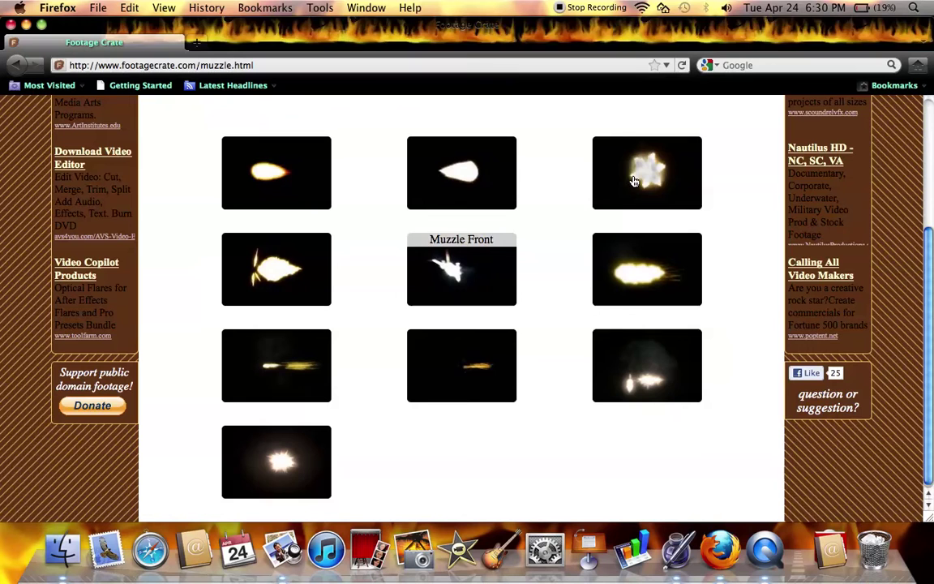
scroll(635, 180, "up", 1)
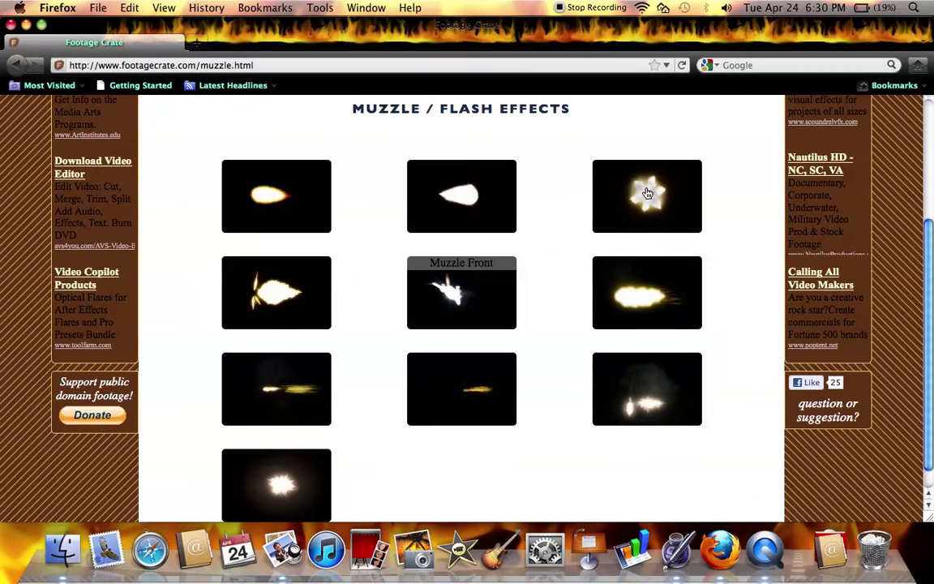
- Play the Machine Gun muzzle flash preview, then return to the full-size browser window
left_click(647, 193)
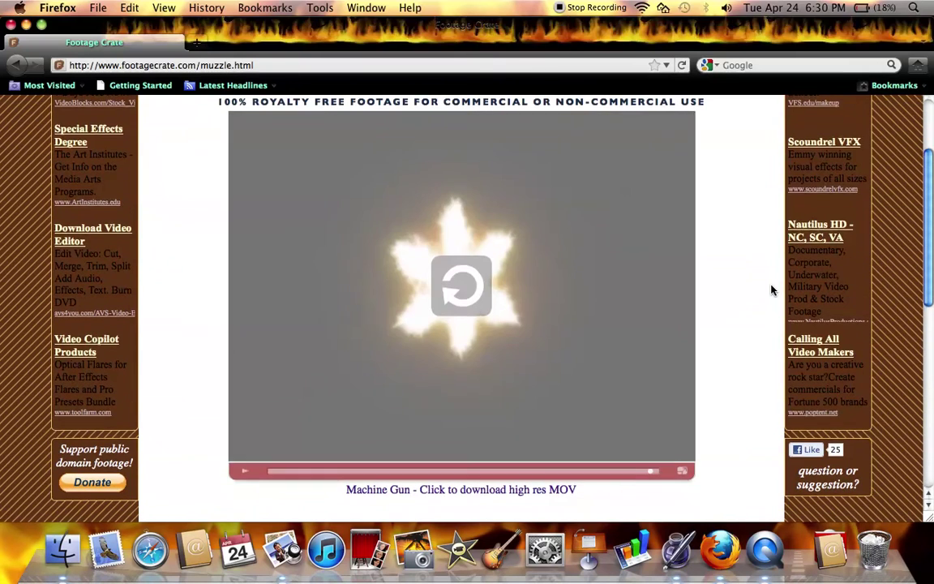
scroll(772, 290, "down", 3)
scroll(772, 289, "down", 3)
scroll(771, 289, "down", 2)
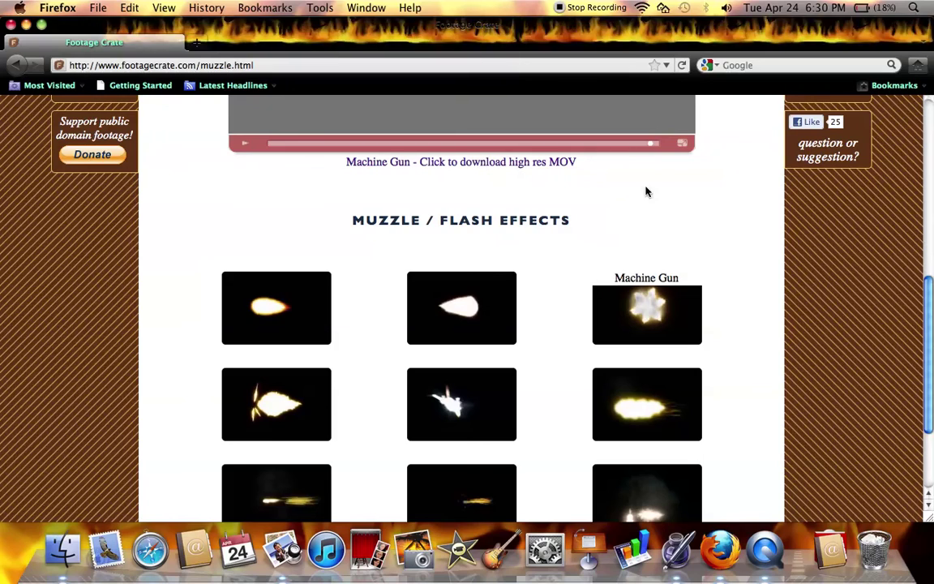
key("ctrl+Up")
left_click(713, 198)
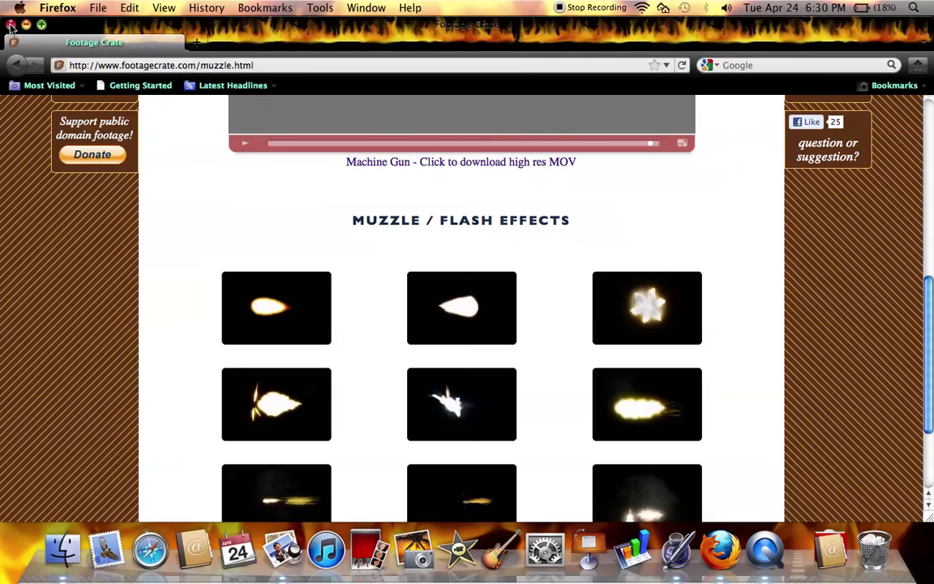
- Minimize Firefox and launch iMovie on The Muzzle Flash project
left_click(26, 25)
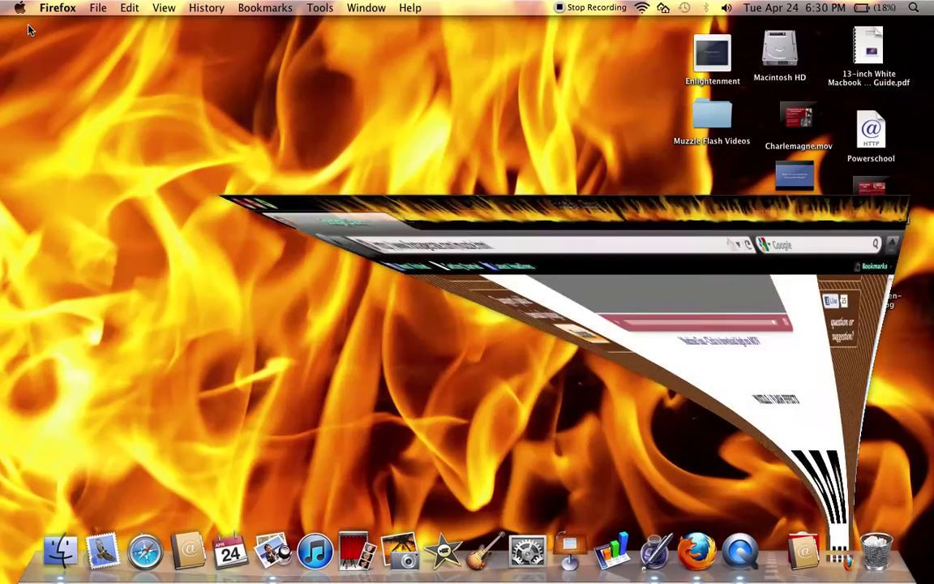
left_click(437, 560)
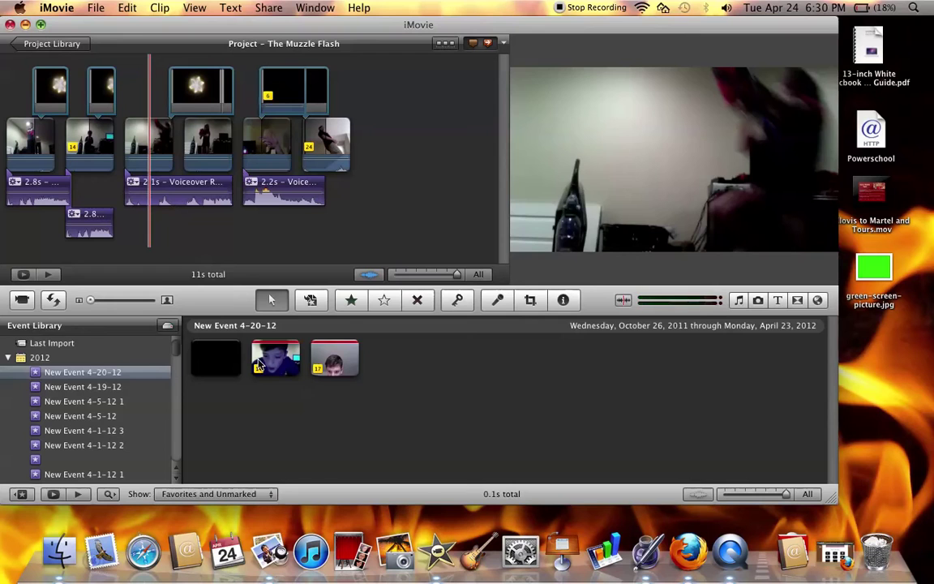
- Import Machine_Gun PreKeyed .mov from Muzzle Flash Videos into New Event 4-20-12
right_click(113, 375)
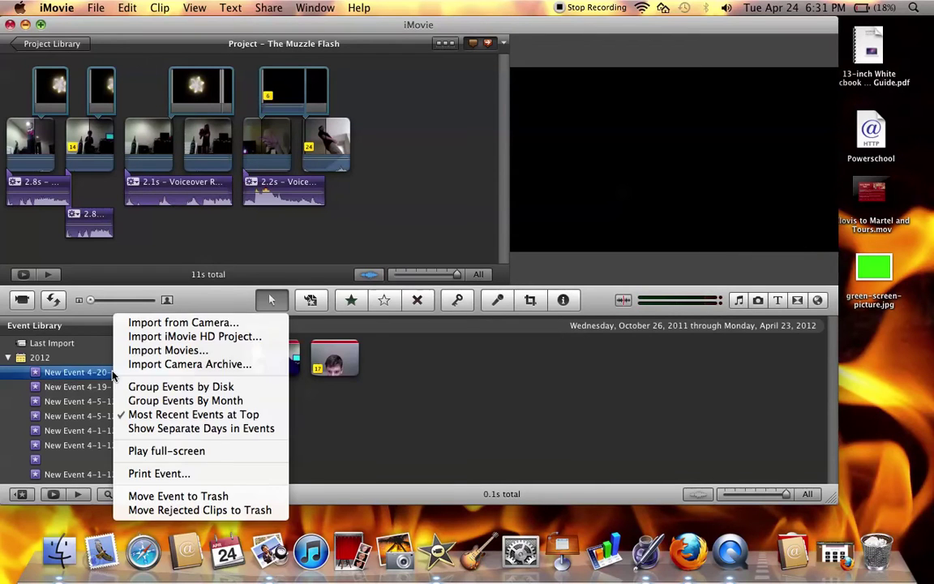
left_click(154, 353)
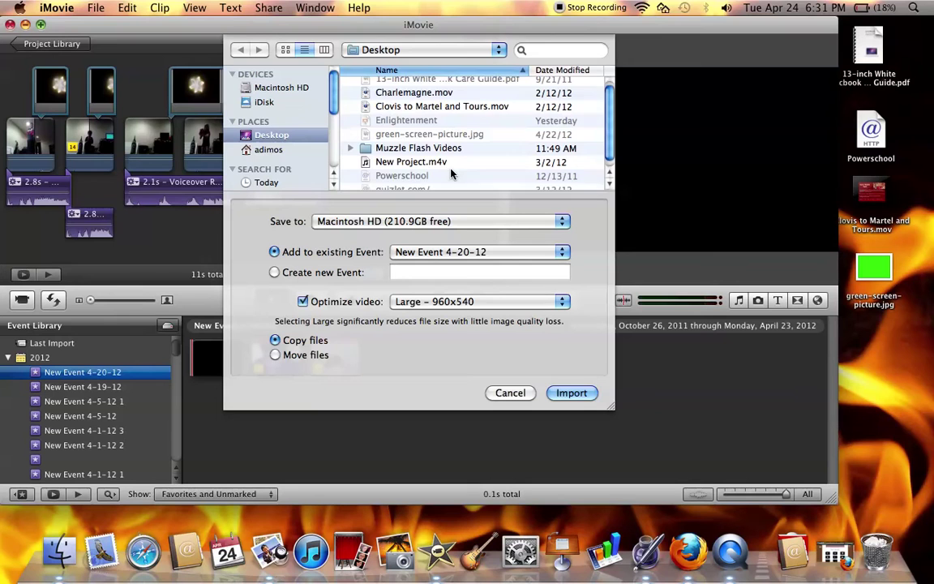
scroll(437, 174, "down", 1)
scroll(452, 173, "up", 1)
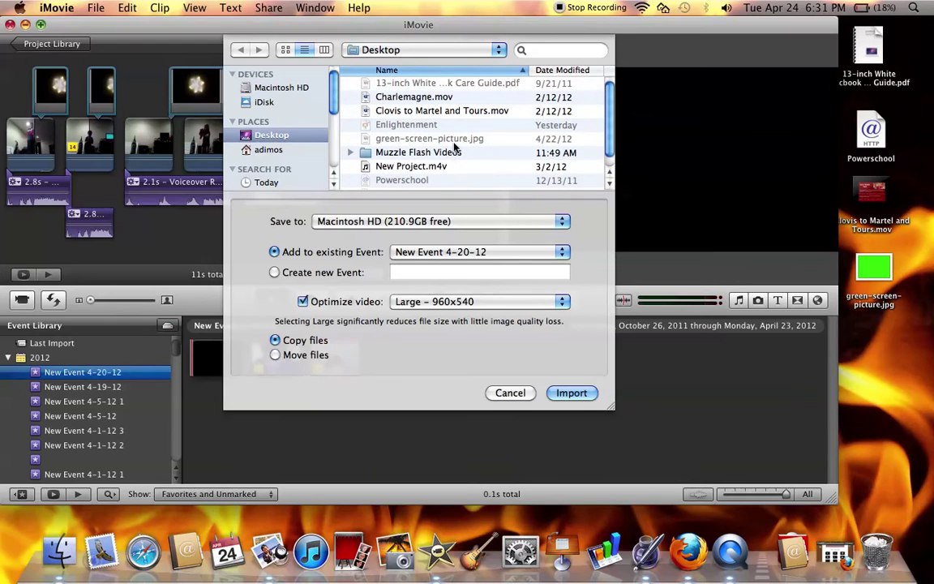
double_click(448, 154)
scroll(452, 137, "down", 1)
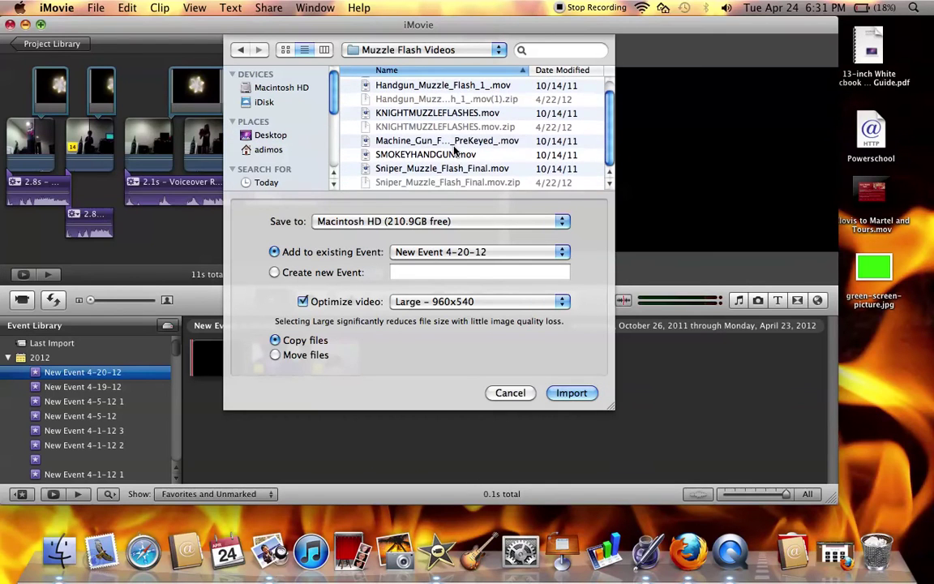
scroll(454, 151, "up", 1)
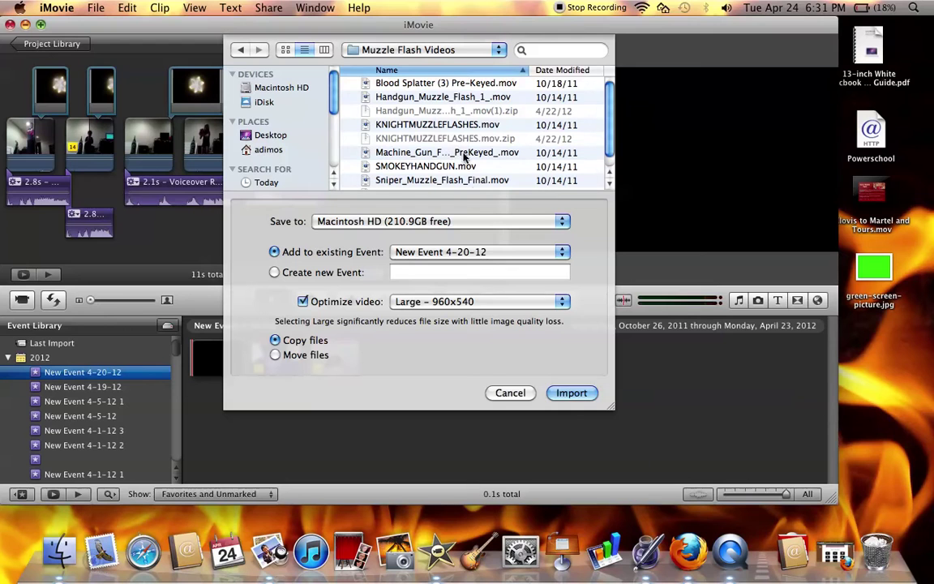
scroll(391, 127, "down", 1)
scroll(391, 127, "up", 1)
double_click(410, 154)
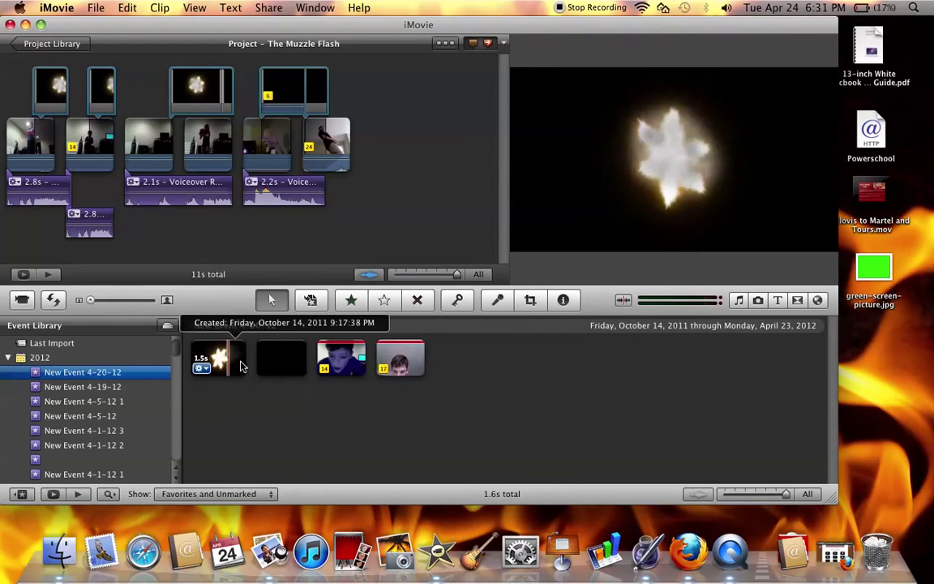
- Place the muzzle flash clip over the first timeline clip and open iMovie Preferences
left_click_drag(240, 367, 50, 86)
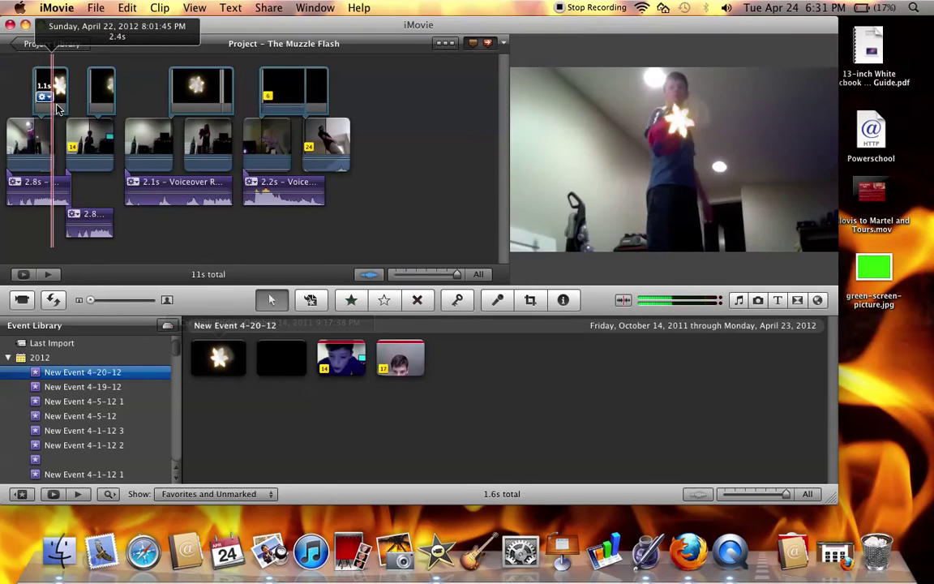
left_click(65, 8)
left_click(71, 48)
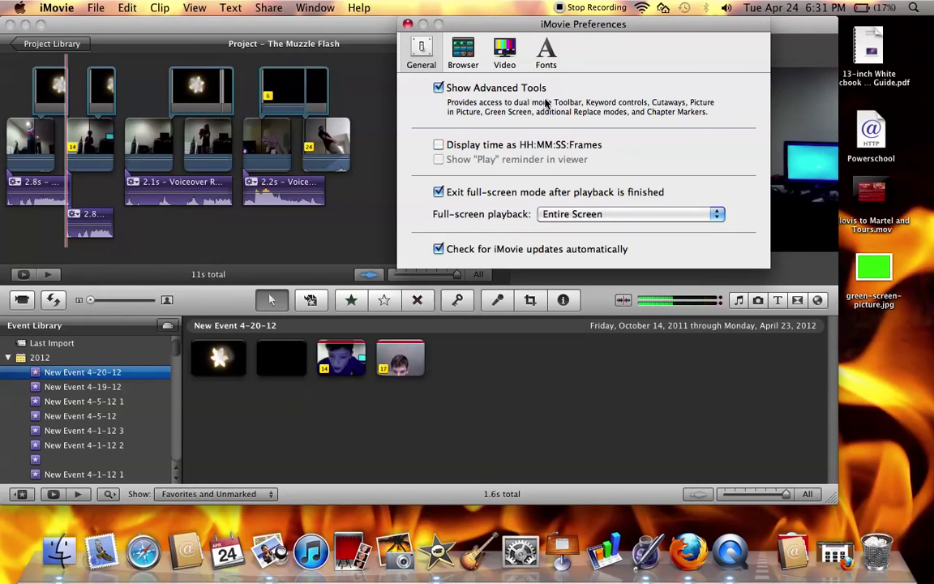
- Nudge the picture-in-picture muzzle flash left onto the actor's hand and play the opening
left_click(408, 26)
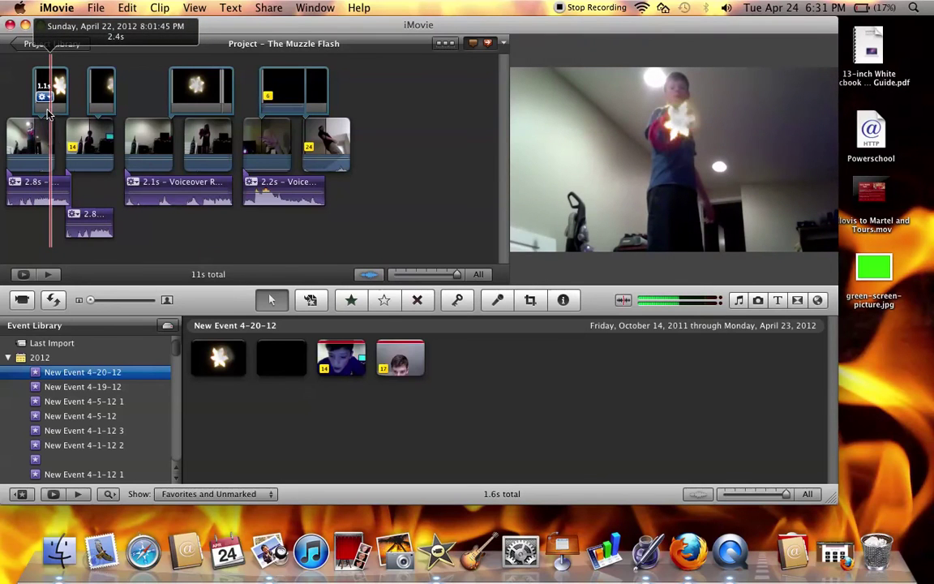
left_click(47, 112)
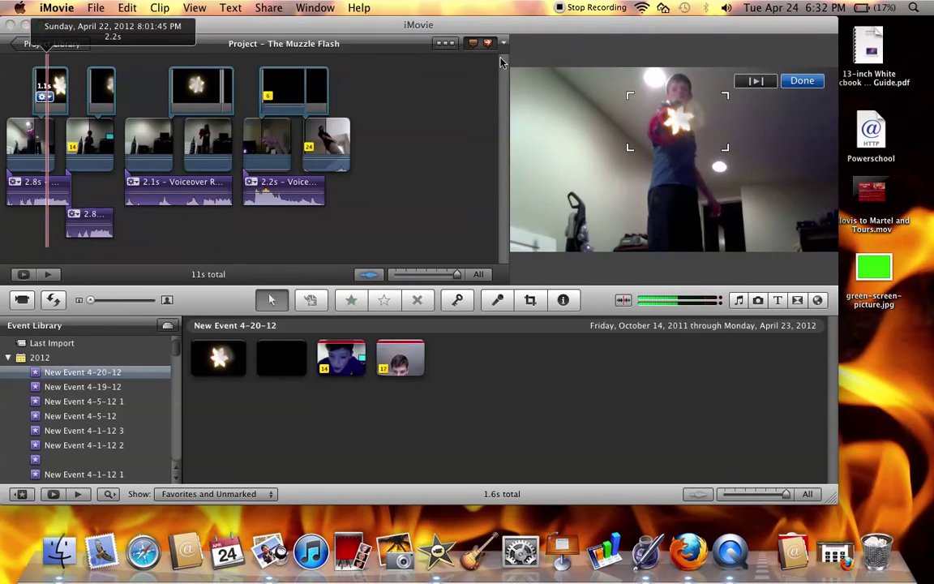
left_click_drag(683, 128, 674, 126)
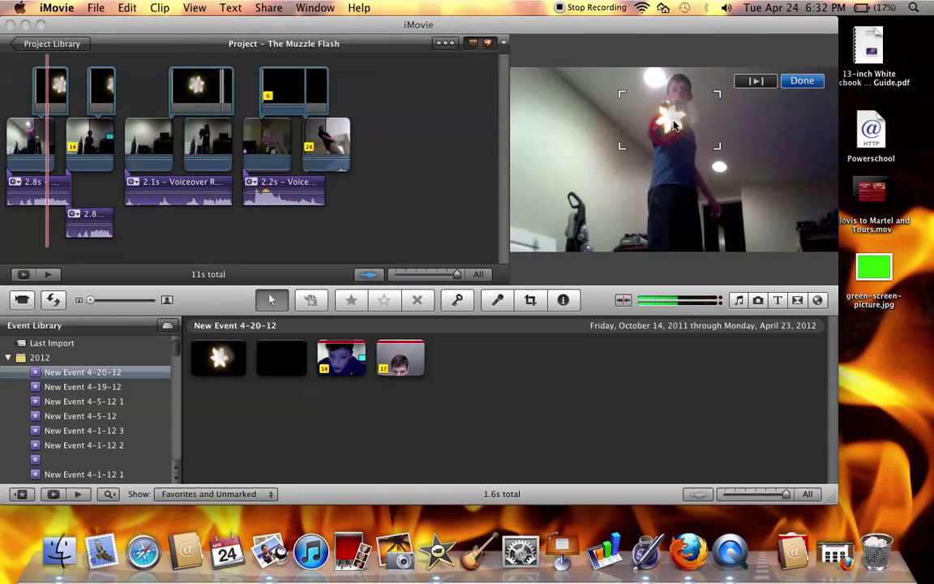
left_click(801, 81)
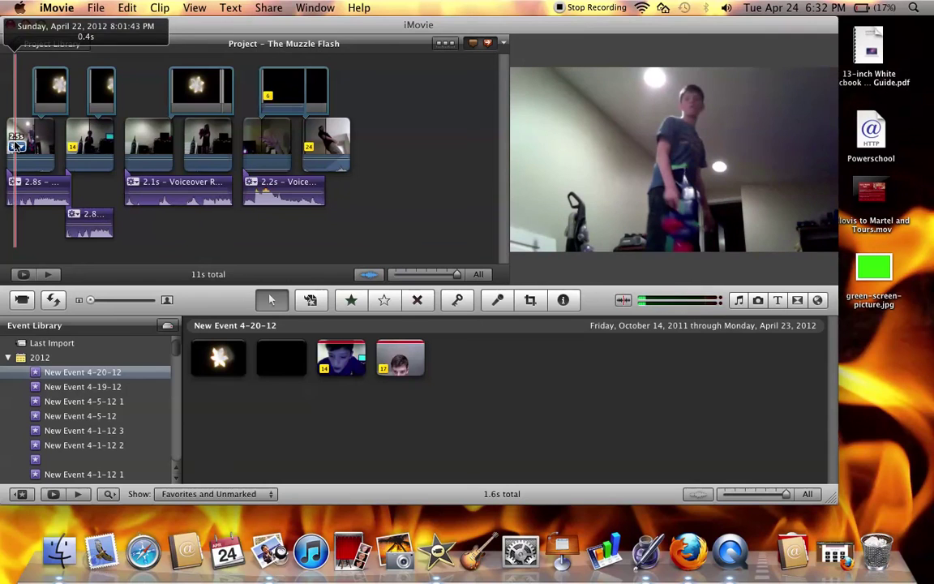
key("space")
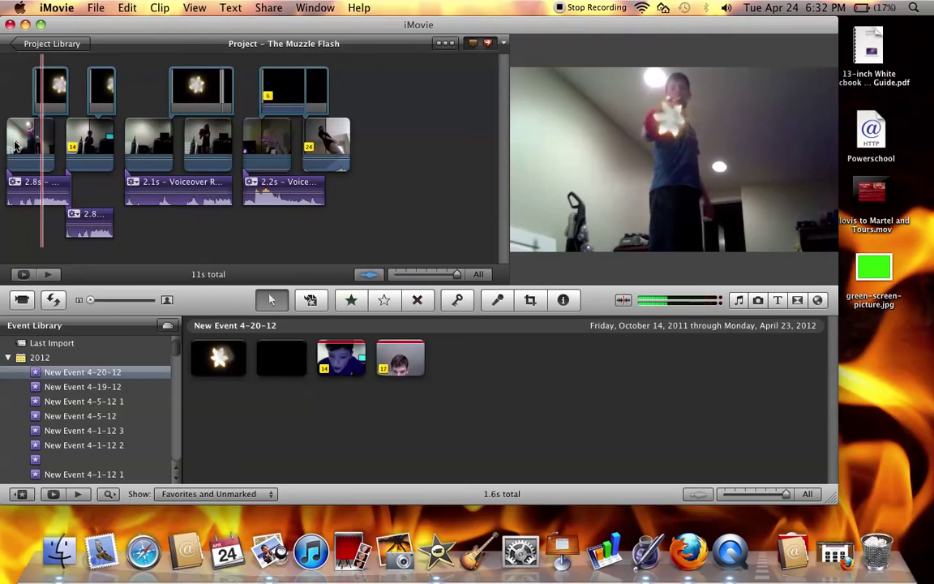
key("F12")
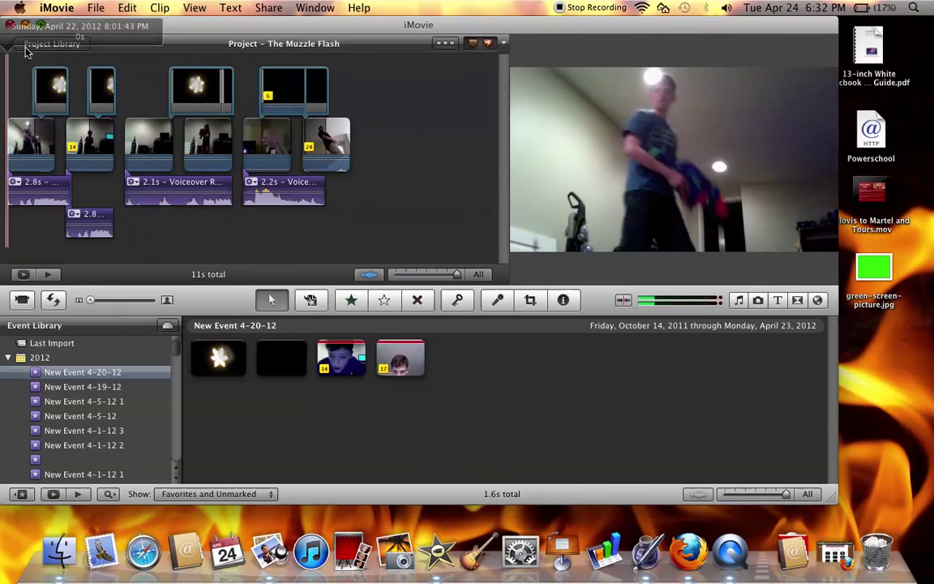
- Close the iMovie window and quit Firefox
left_click(10, 25)
left_click(57, 7)
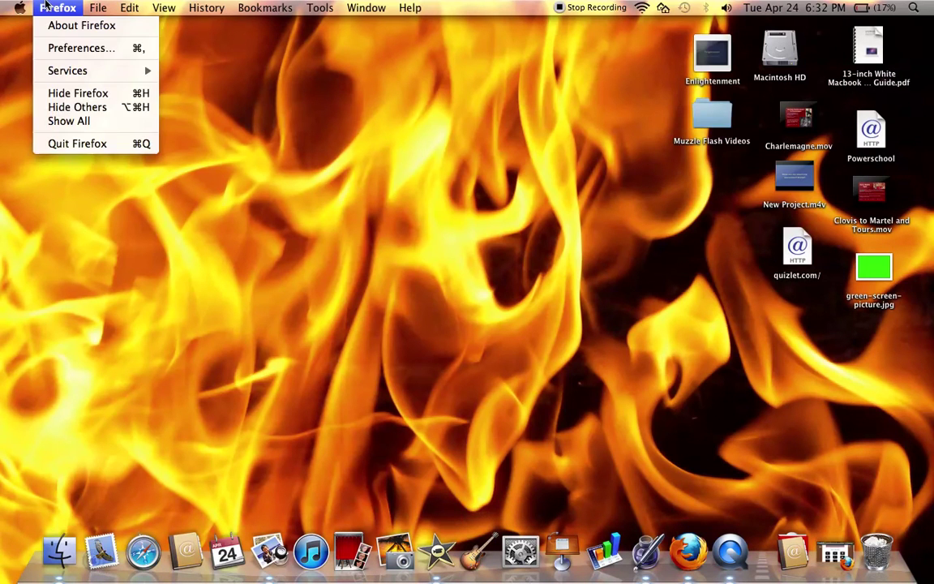
left_click(75, 143)
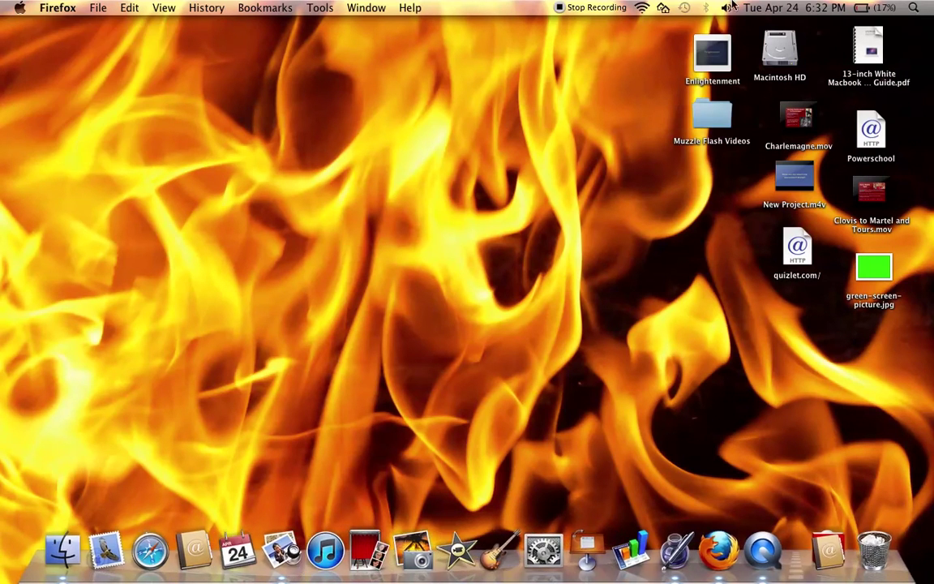